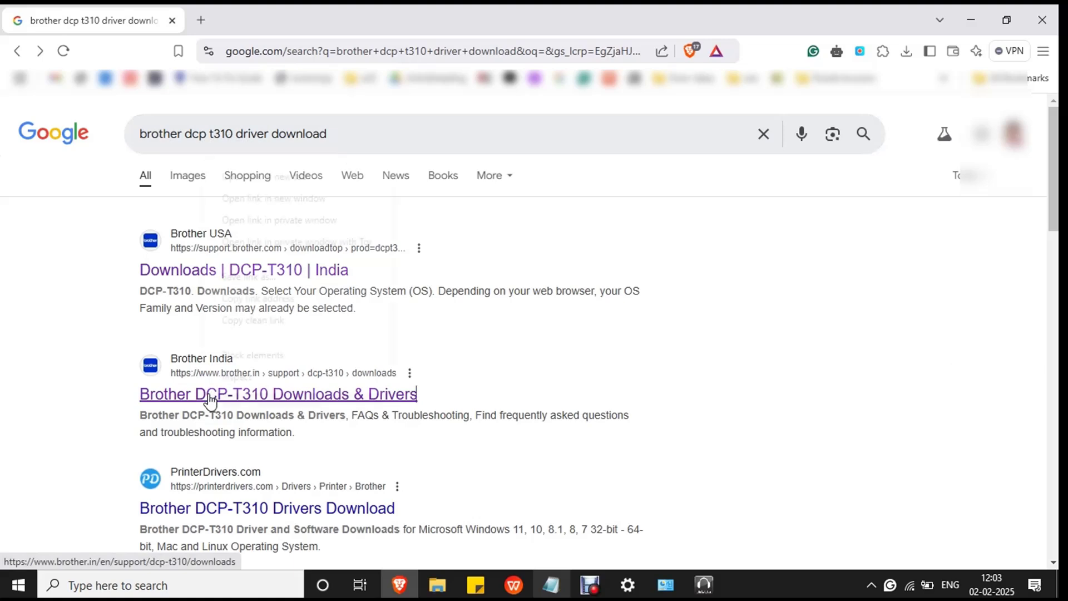
- Open the Brother India 'DCP-T310 Downloads & Drivers' search result in a new browser tab
{"action": "right_click", "coordinate": [210, 399]}
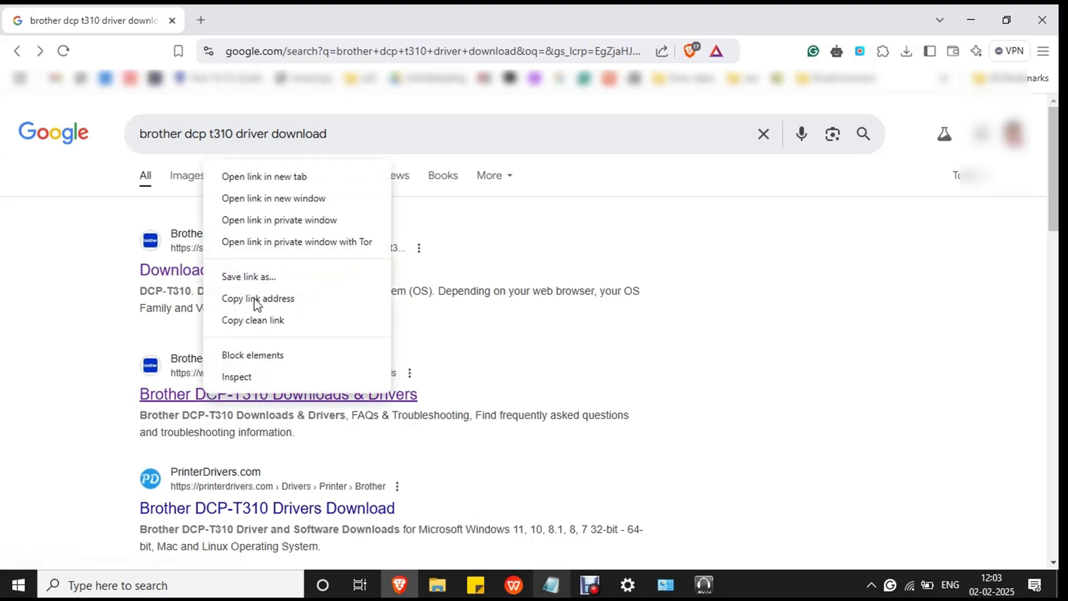
{"action": "left_click", "coordinate": [301, 175]}
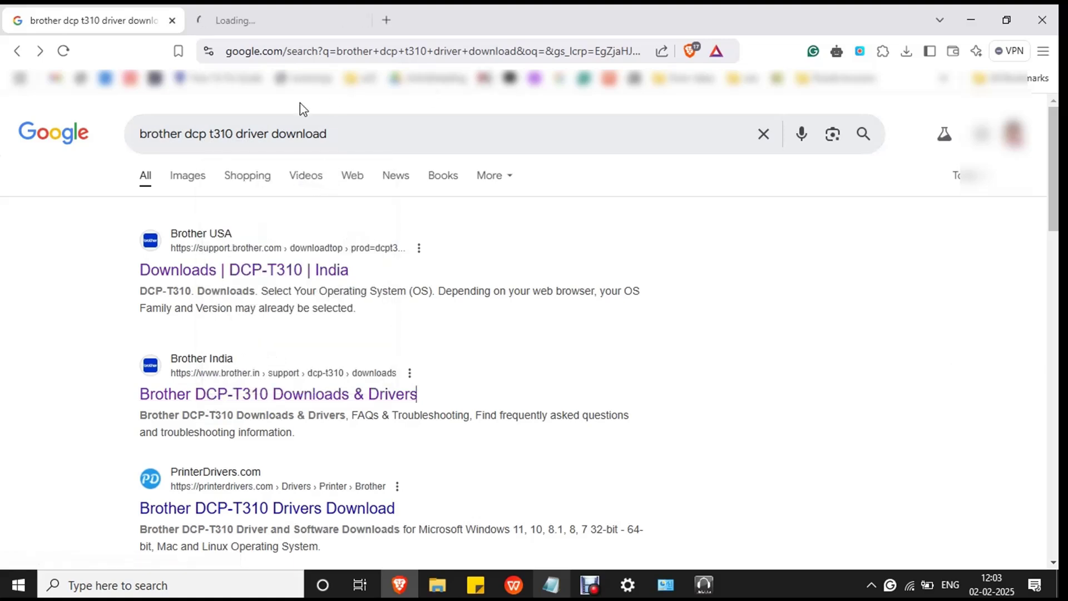
- On the Brother downloads page, pick Windows 10 (64-bit) and download the Full Driver & Software Package
{"action": "left_click", "coordinate": [276, 25]}
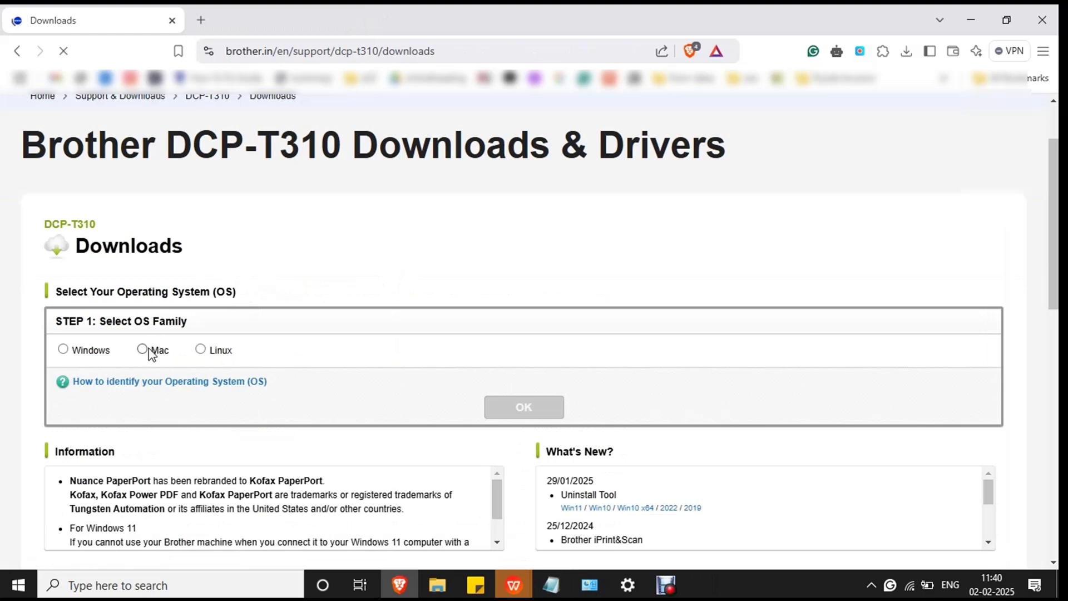
{"action": "left_click", "coordinate": [89, 355]}
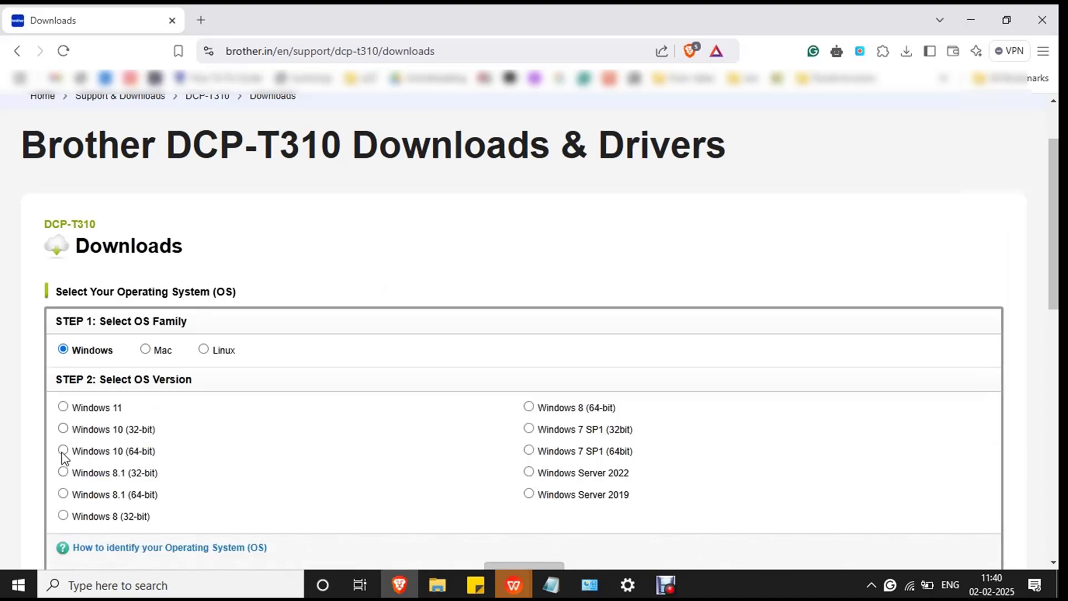
{"action": "left_click", "coordinate": [62, 451]}
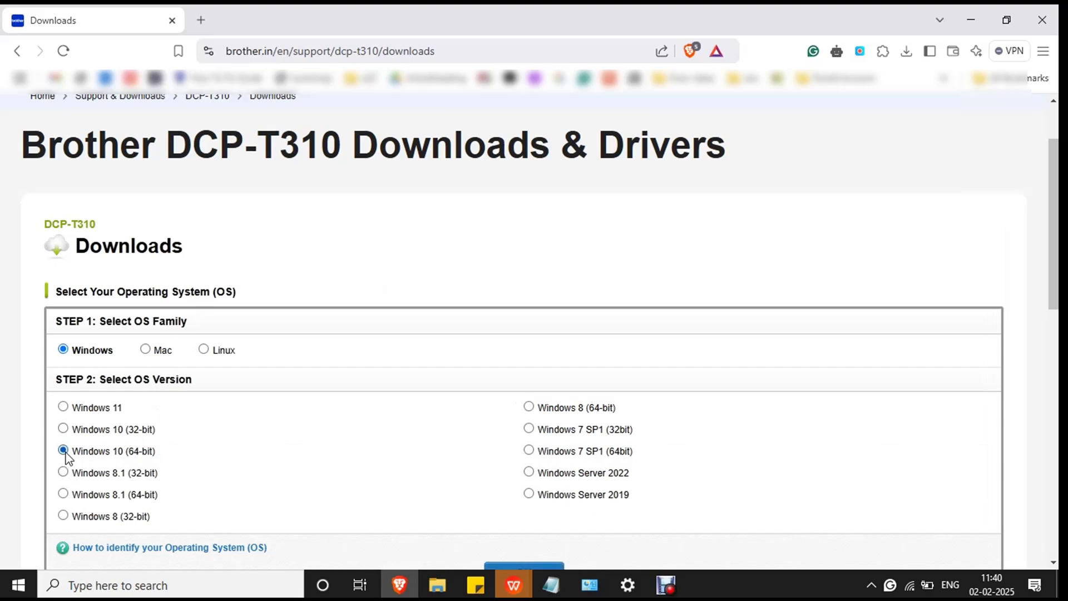
{"action": "scroll", "coordinate": [534, 328], "scroll_direction": "down", "scroll_amount": 4}
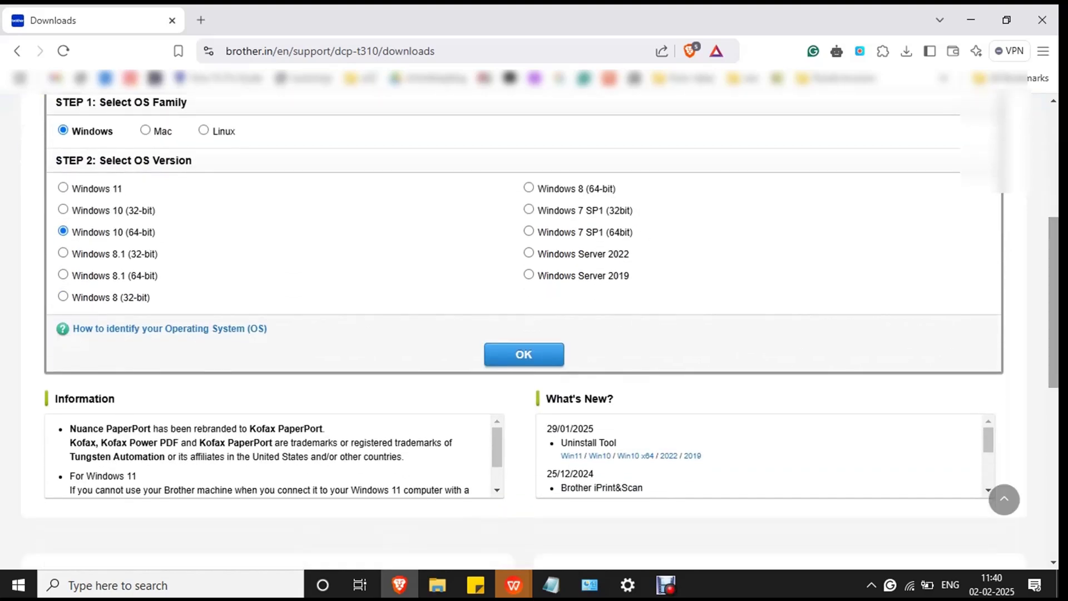
{"action": "left_click", "coordinate": [512, 359]}
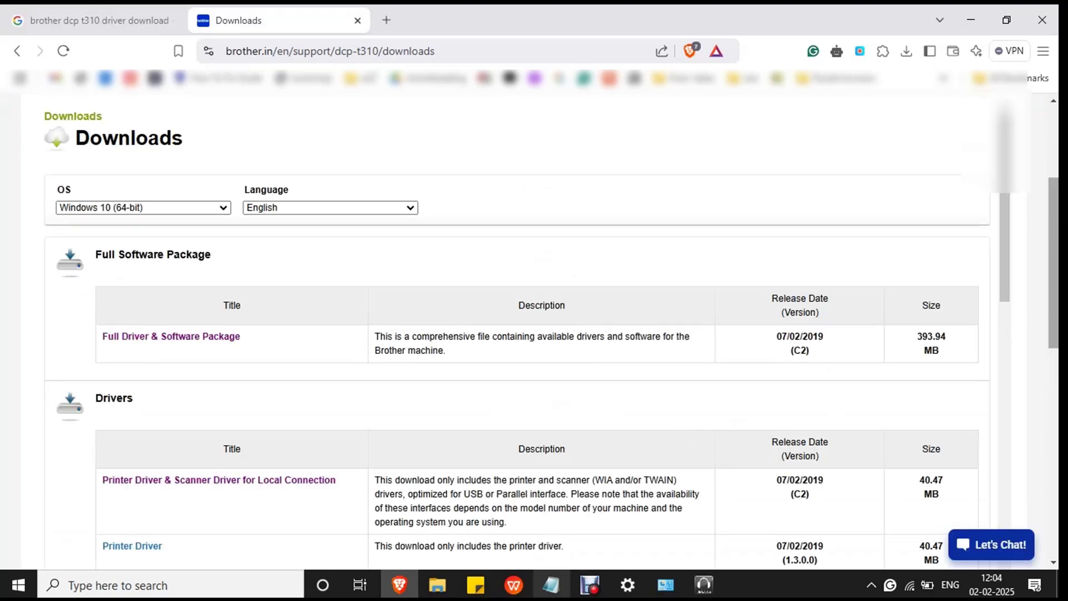
{"action": "scroll", "coordinate": [373, 239], "scroll_direction": "down", "scroll_amount": 2}
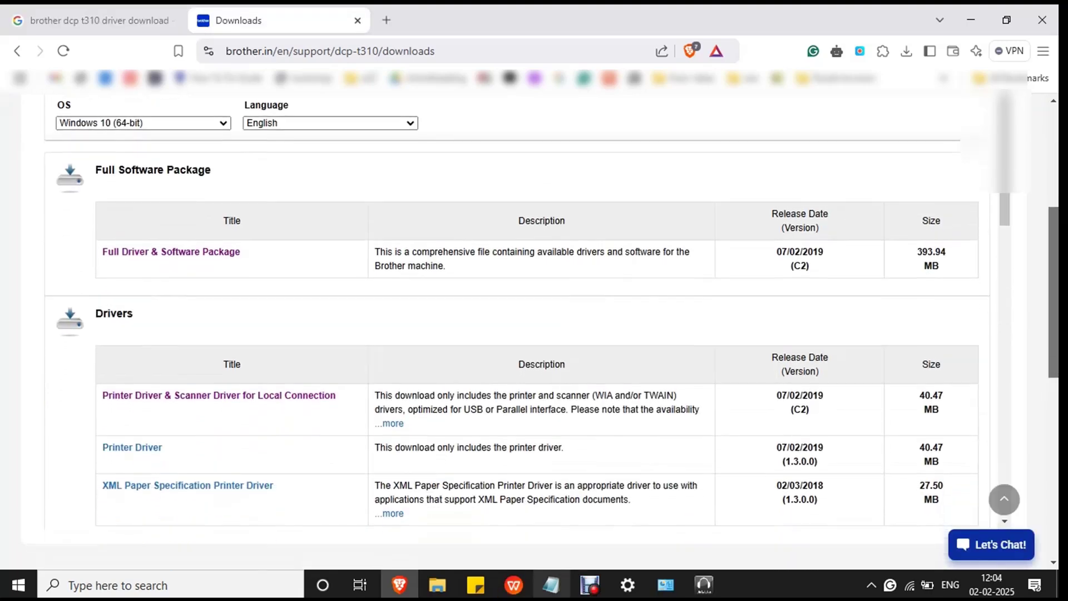
{"action": "left_click", "coordinate": [146, 253]}
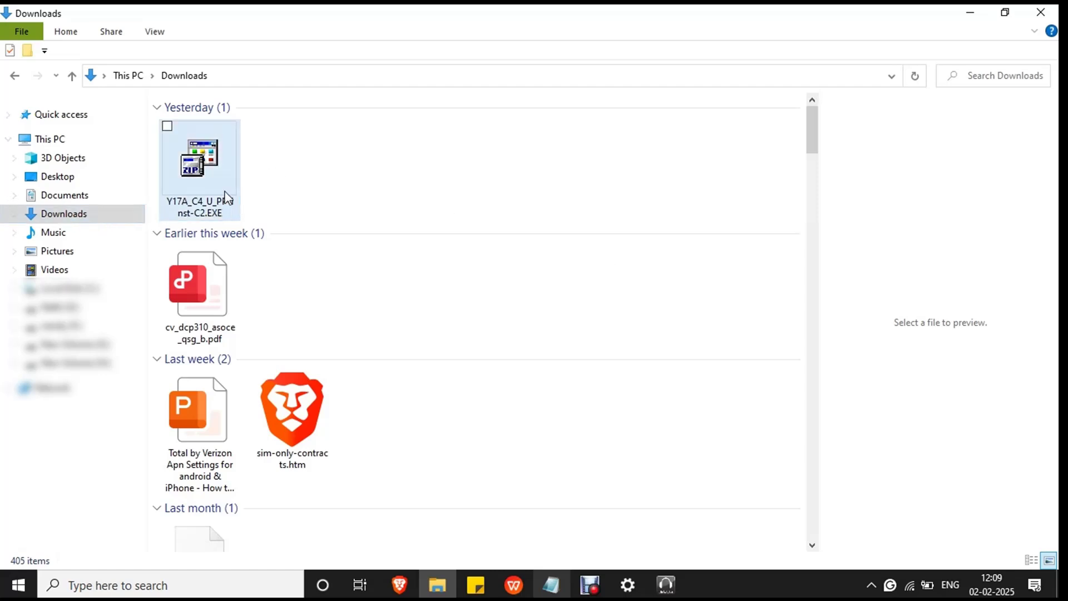
- Run Y17A_C4_U_PP-inst-C2.EXE to extract the driver package into a new Install folder
{"action": "left_click", "coordinate": [200, 157]}
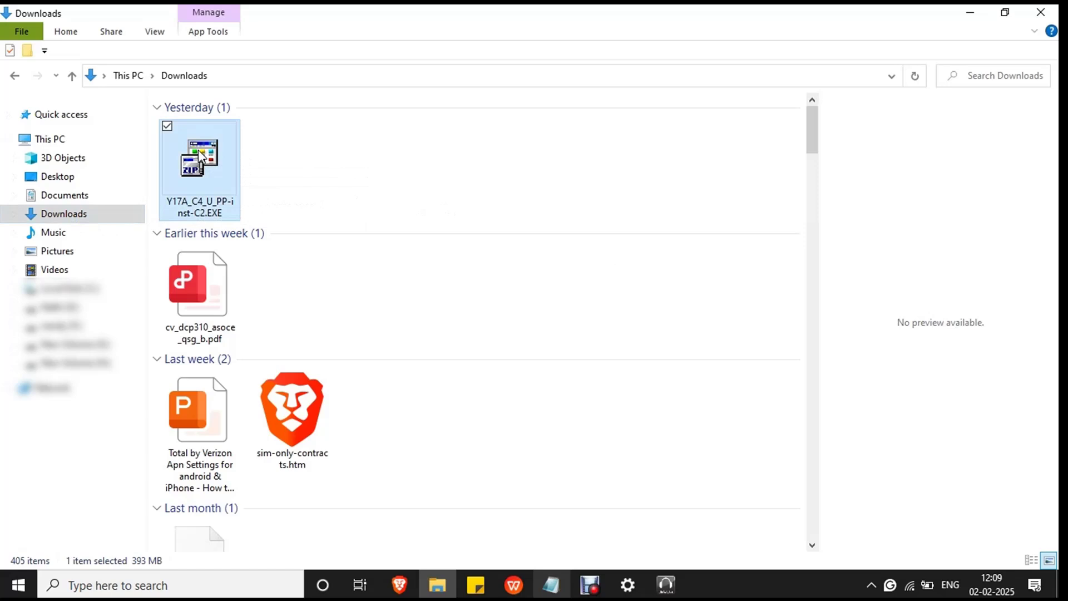
{"action": "double_click", "coordinate": [200, 157]}
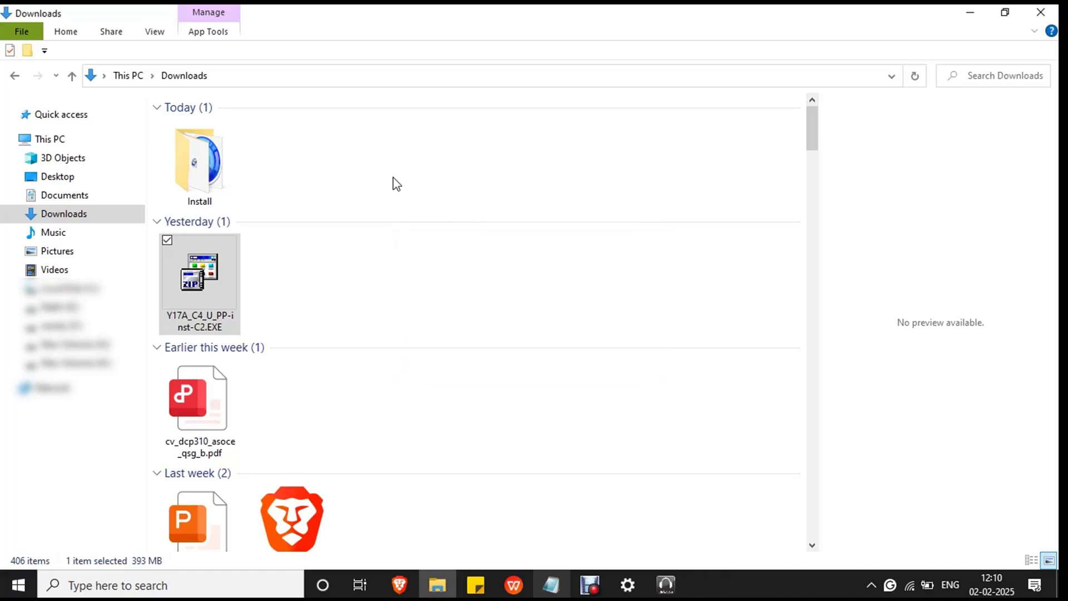
{"action": "left_click", "coordinate": [210, 172]}
- Launch start.exe from the Install folder as administrator
{"action": "double_click", "coordinate": [211, 172]}
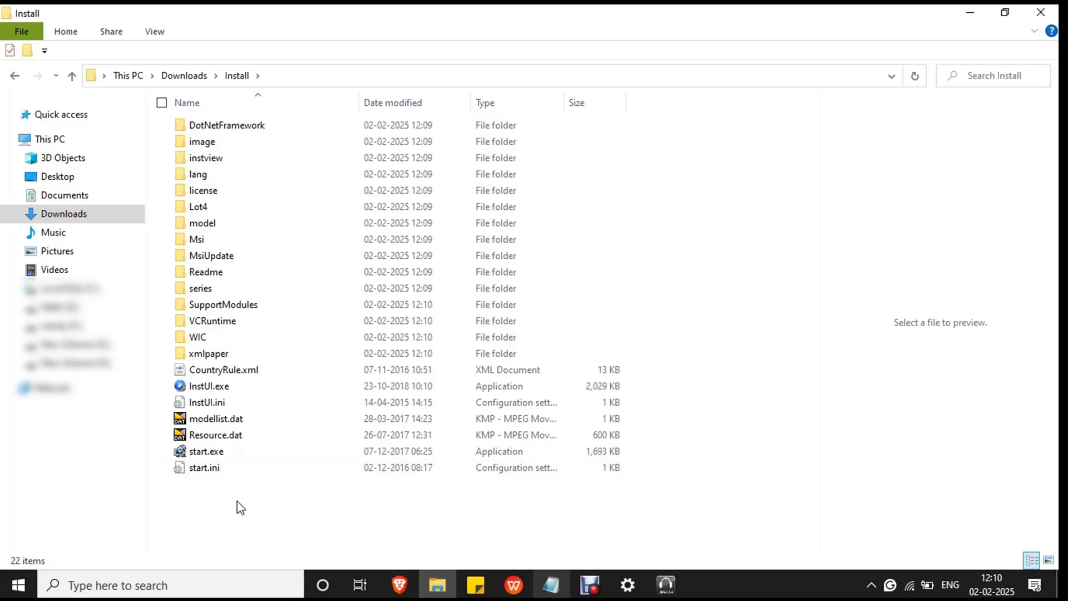
{"action": "right_click", "coordinate": [225, 453]}
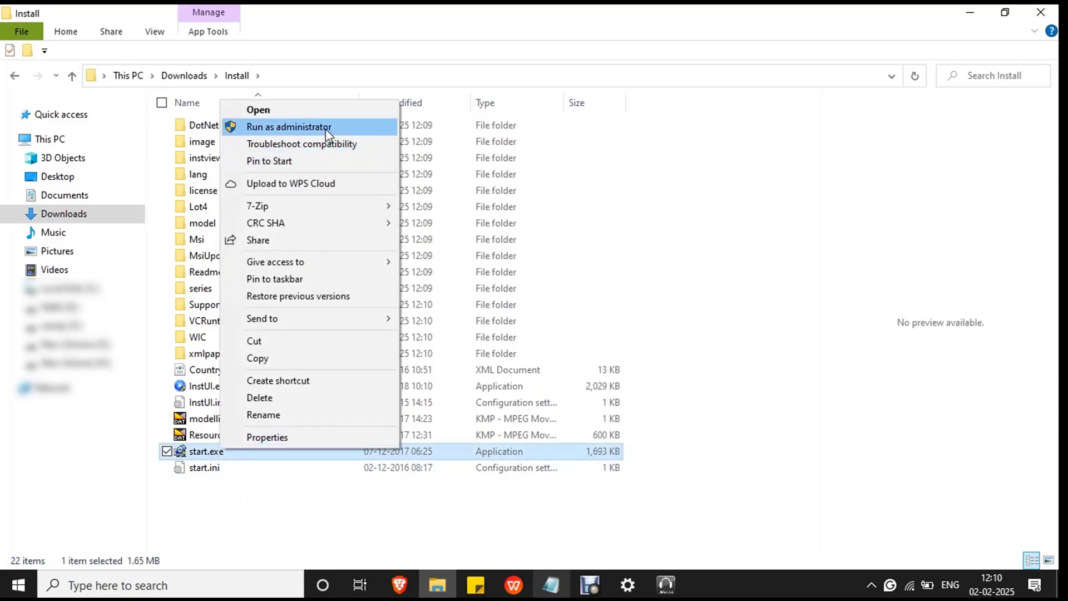
{"action": "left_click", "coordinate": [328, 128]}
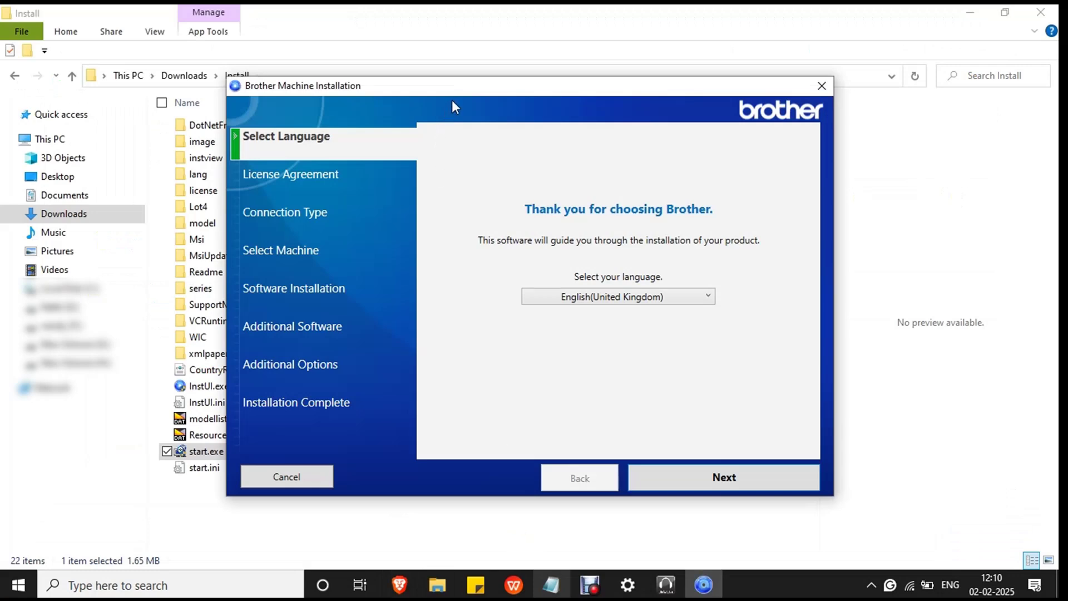
- Keep English (United Kingdom) as the installer language and accept the licence agreement
{"action": "left_click", "coordinate": [678, 300]}
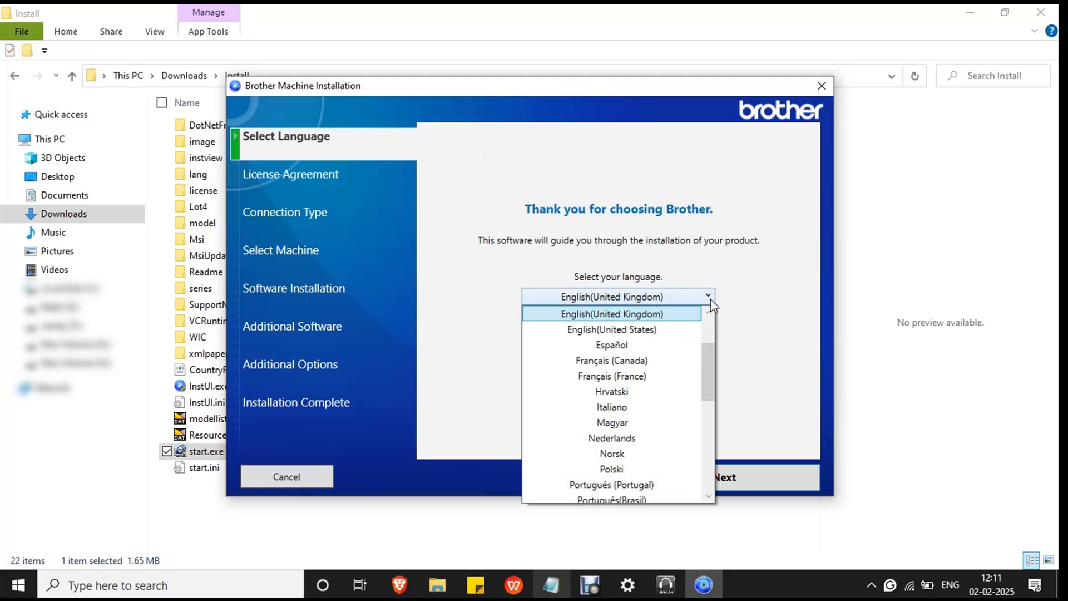
{"action": "left_click", "coordinate": [663, 313]}
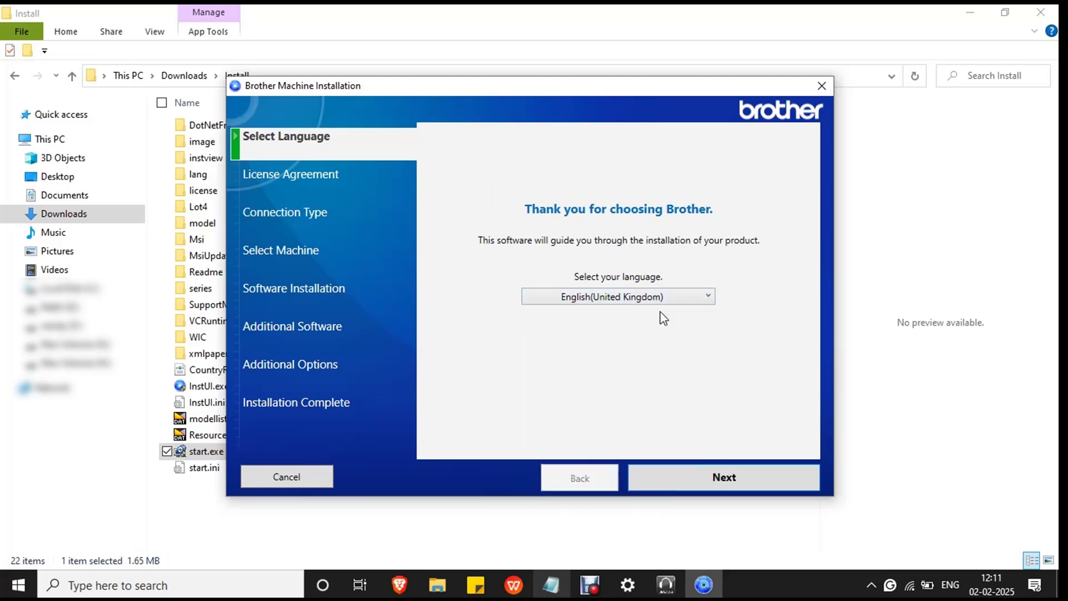
{"action": "left_click", "coordinate": [723, 482]}
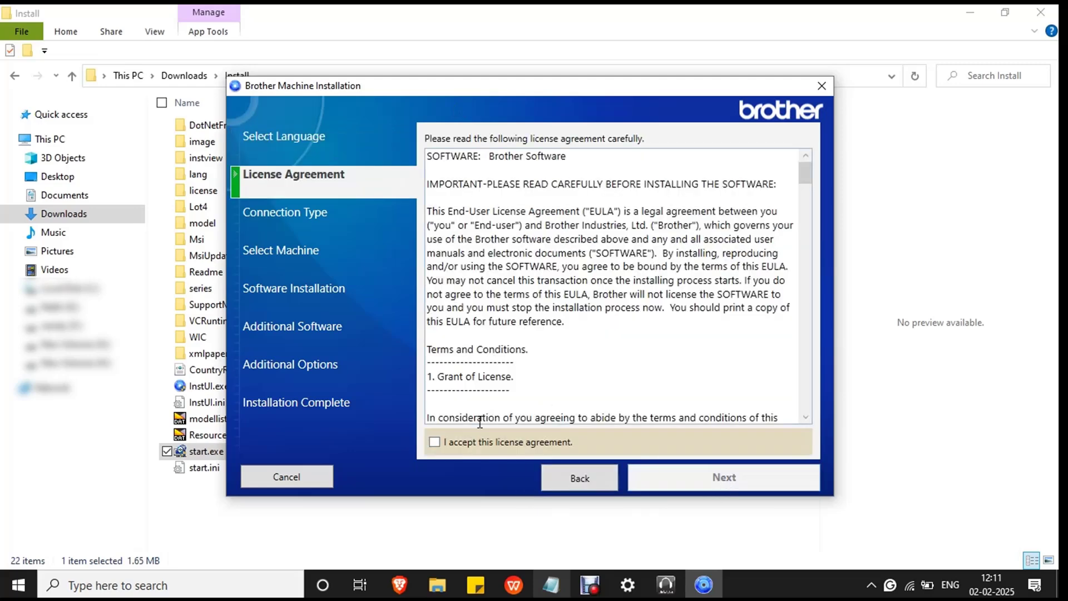
{"action": "left_click", "coordinate": [443, 445]}
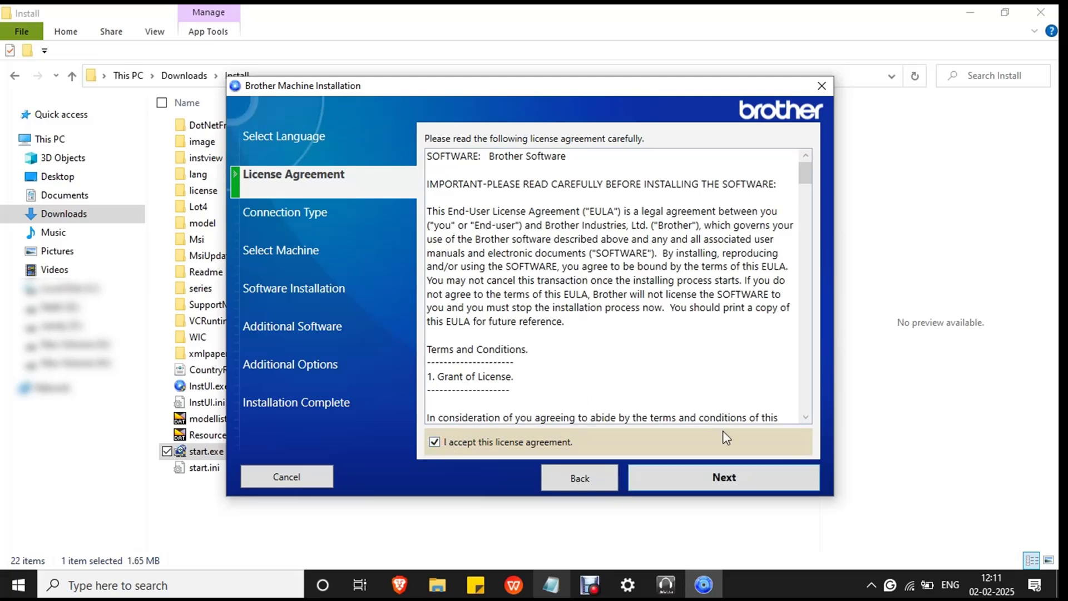
{"action": "left_click", "coordinate": [726, 484]}
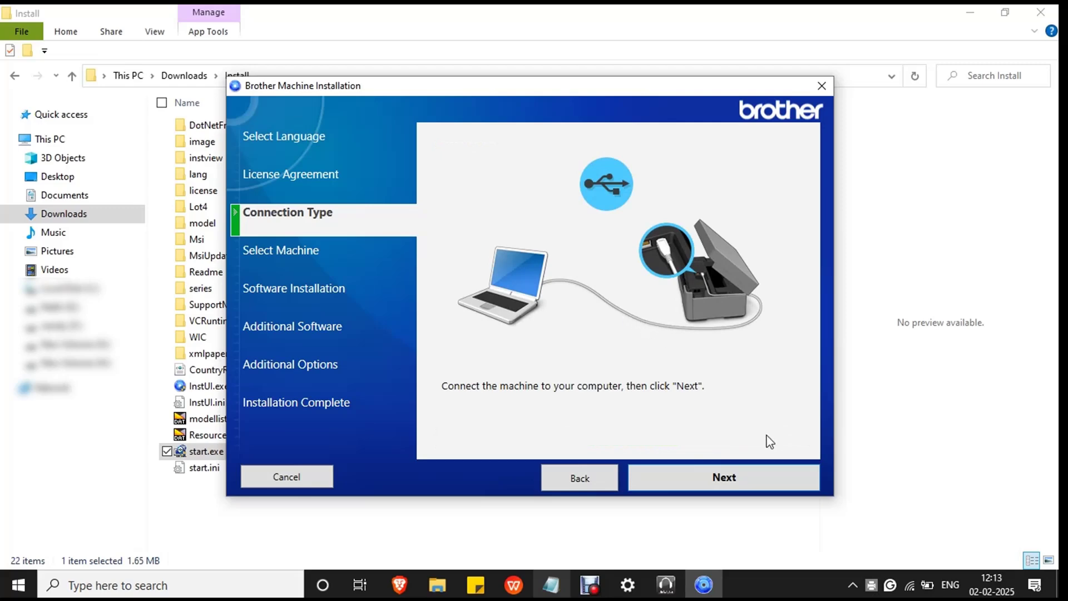
- Refresh the machine list and choose the DCP-T310 on USB001 as the machine to install
{"action": "left_click", "coordinate": [724, 481]}
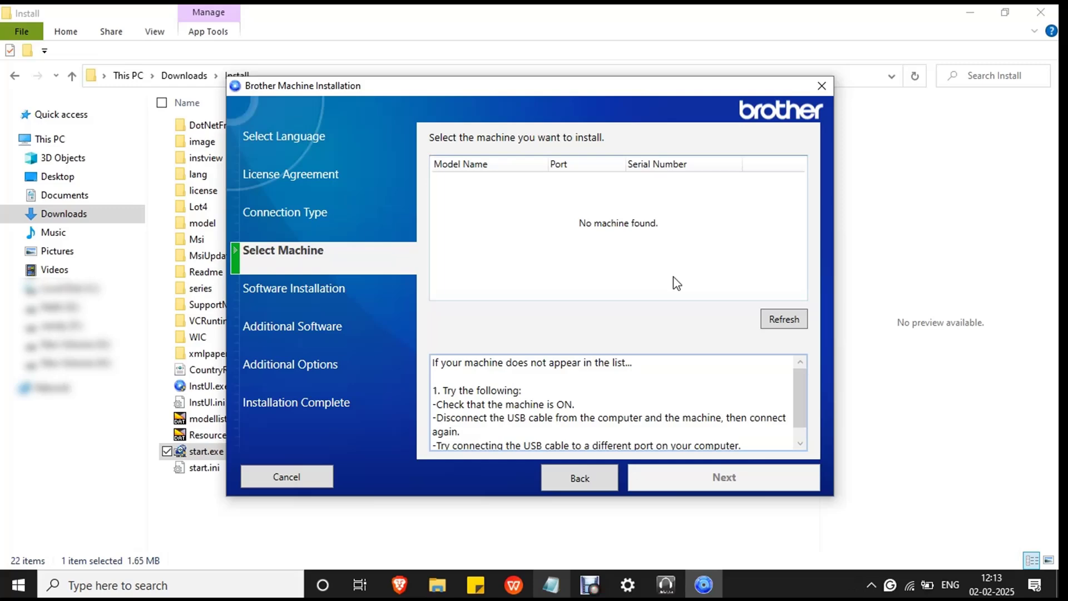
{"action": "left_click", "coordinate": [787, 319]}
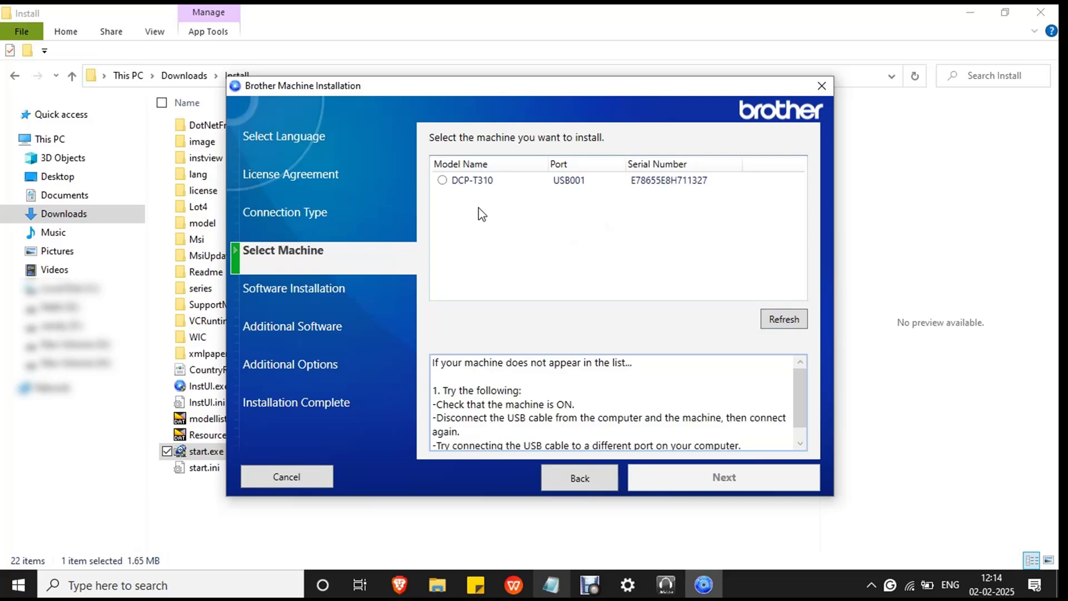
{"action": "left_click", "coordinate": [449, 184]}
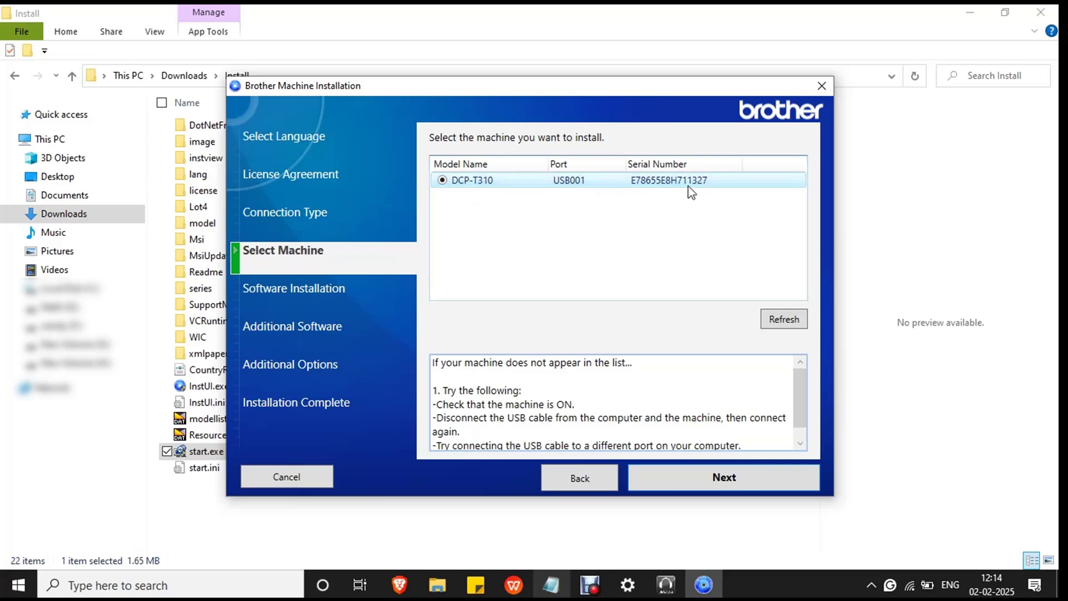
{"action": "left_click", "coordinate": [737, 480]}
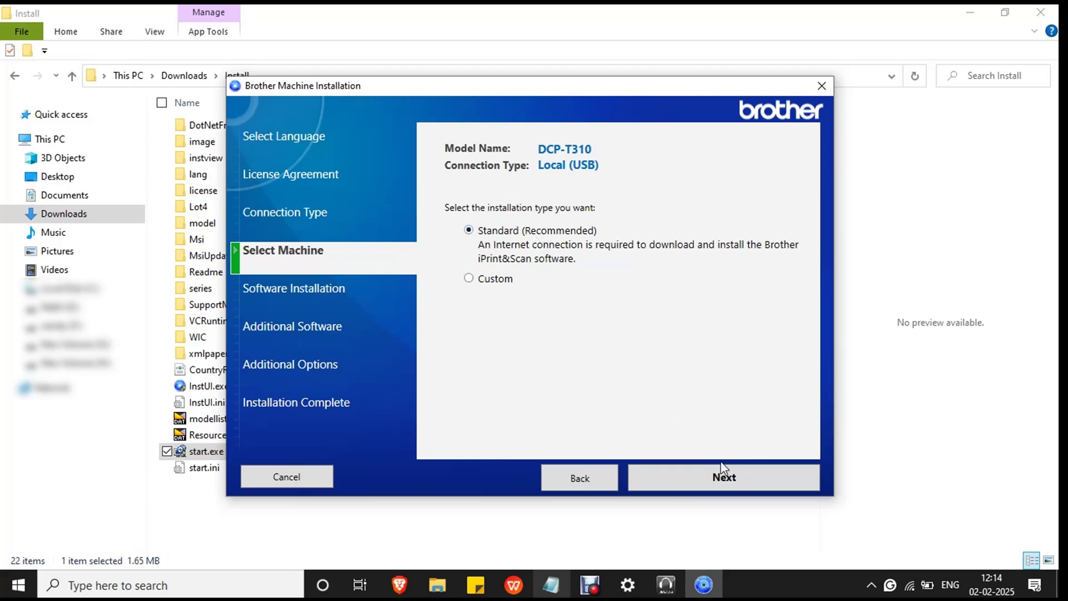
- Run the Standard installation, skipping iPrint&Scan and PaperPort, and finish the installer
{"action": "left_click", "coordinate": [719, 479]}
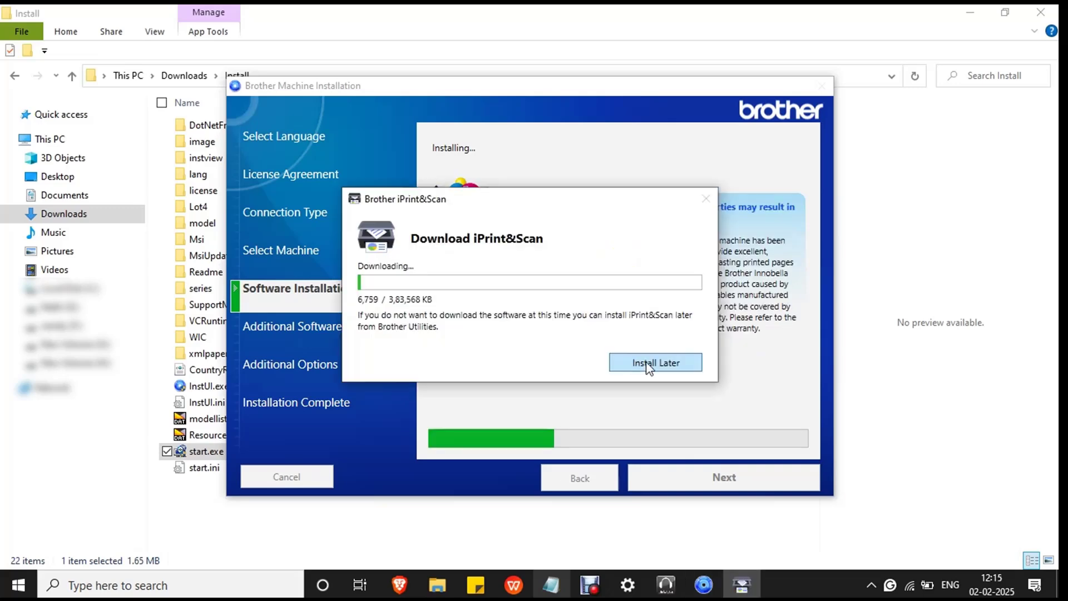
{"action": "left_click", "coordinate": [656, 365]}
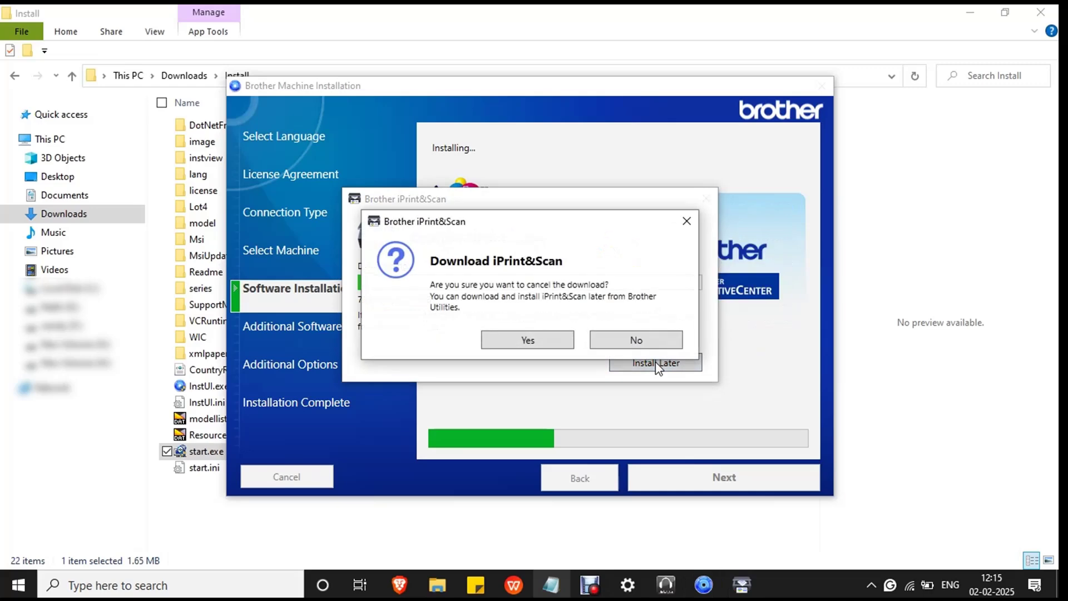
{"action": "left_click", "coordinate": [549, 345]}
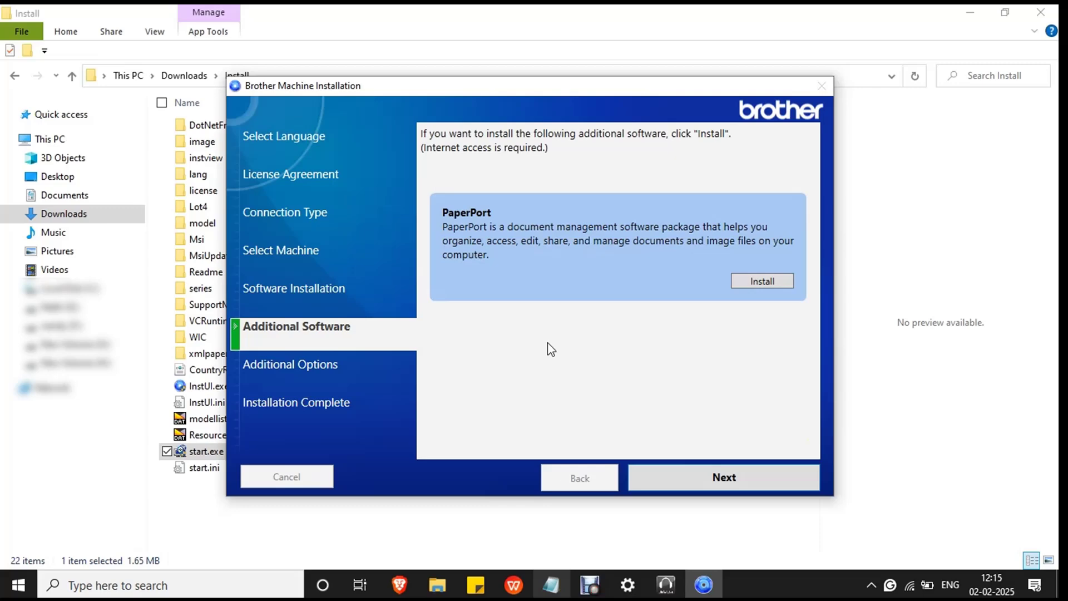
{"action": "left_click", "coordinate": [718, 483]}
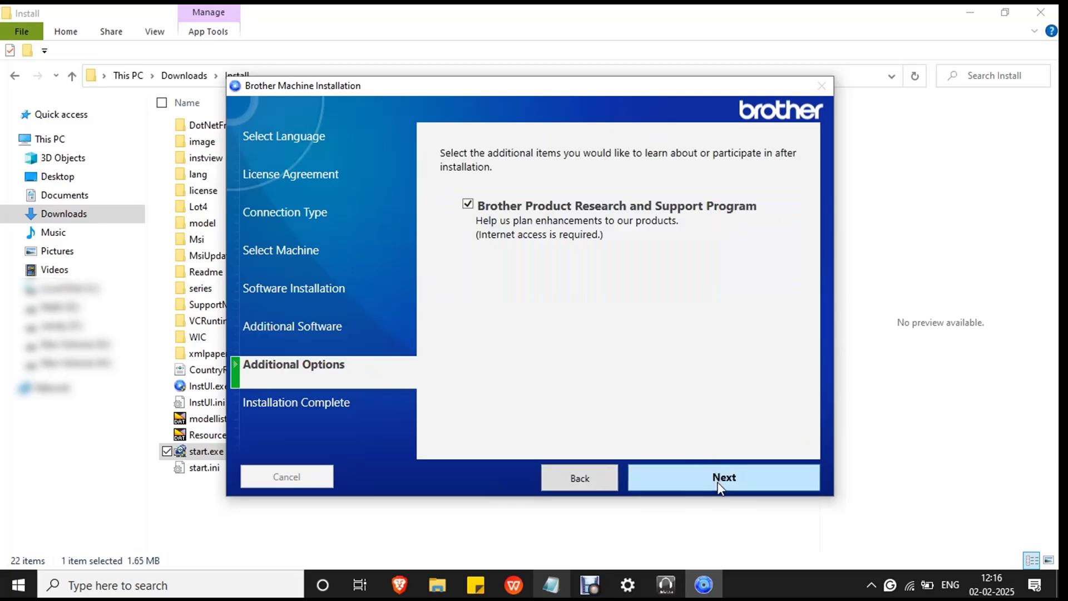
{"action": "left_click", "coordinate": [718, 482]}
{"action": "left_click", "coordinate": [718, 484]}
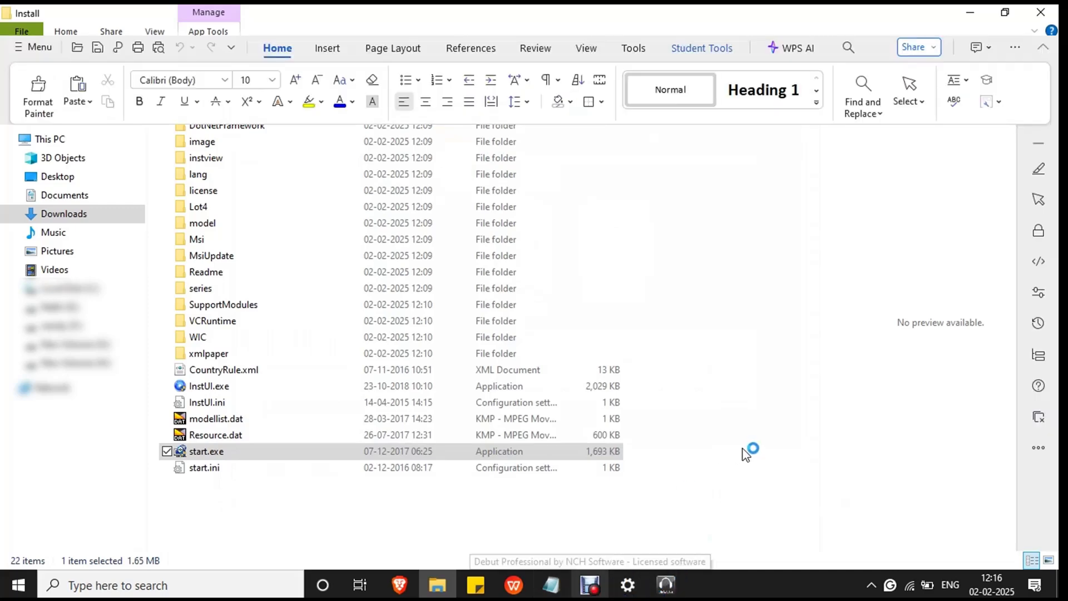
- Search Windows for 'printer' and open Printers & scanners to find the Brother DCP-T310 Printer
{"action": "left_click", "coordinate": [165, 584]}
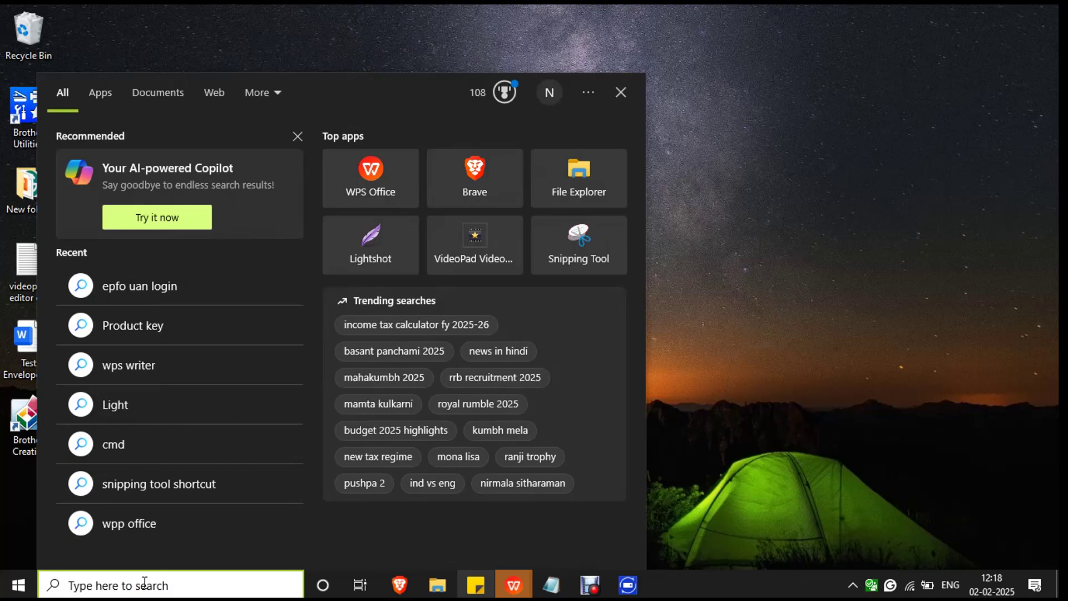
{"action": "type", "text": "printer"}
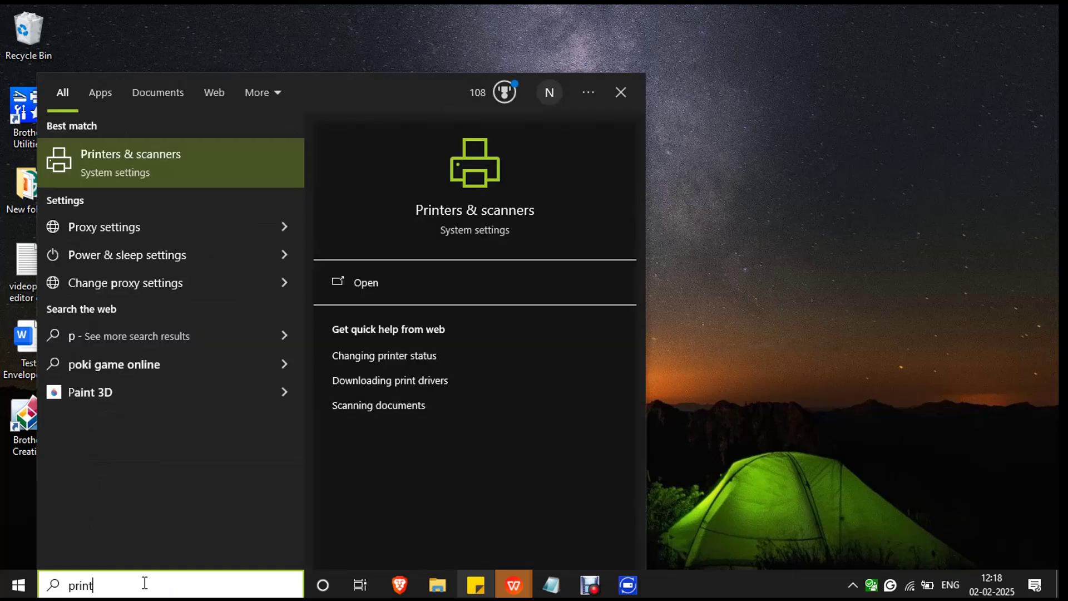
{"action": "left_click", "coordinate": [151, 161]}
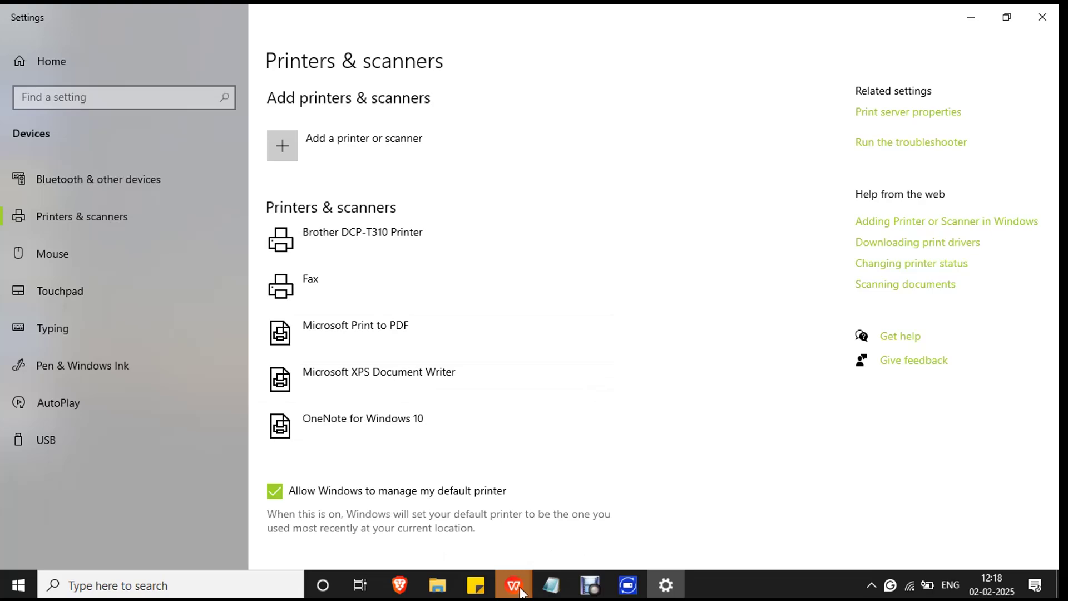
- Print the blank Document1 in WPS Writer to the Brother DCP-T310 Printer
{"action": "mouse_move", "coordinate": [522, 591]}
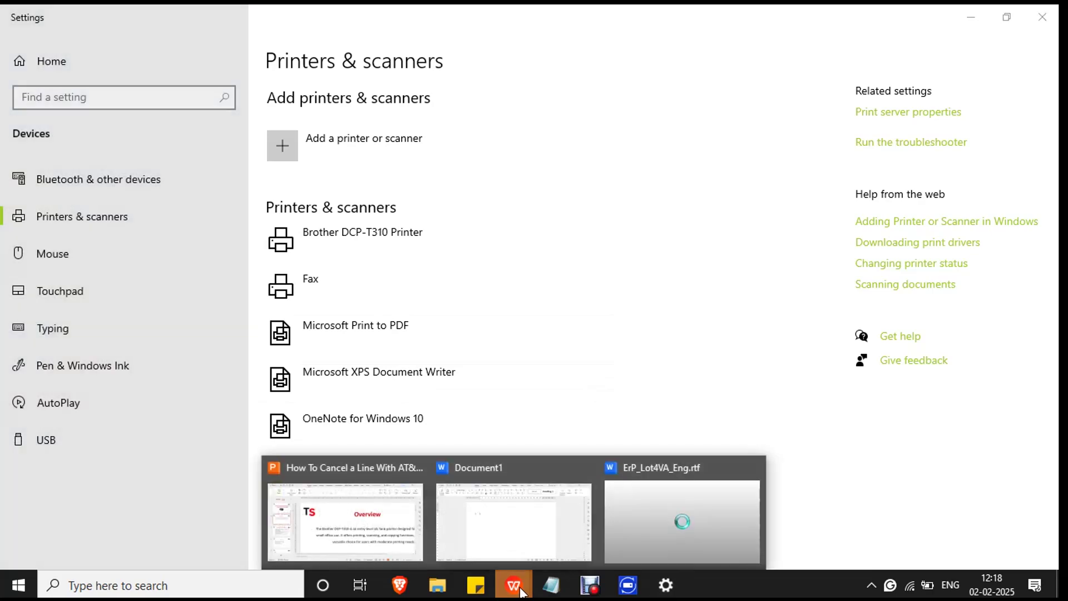
{"action": "left_click", "coordinate": [508, 522]}
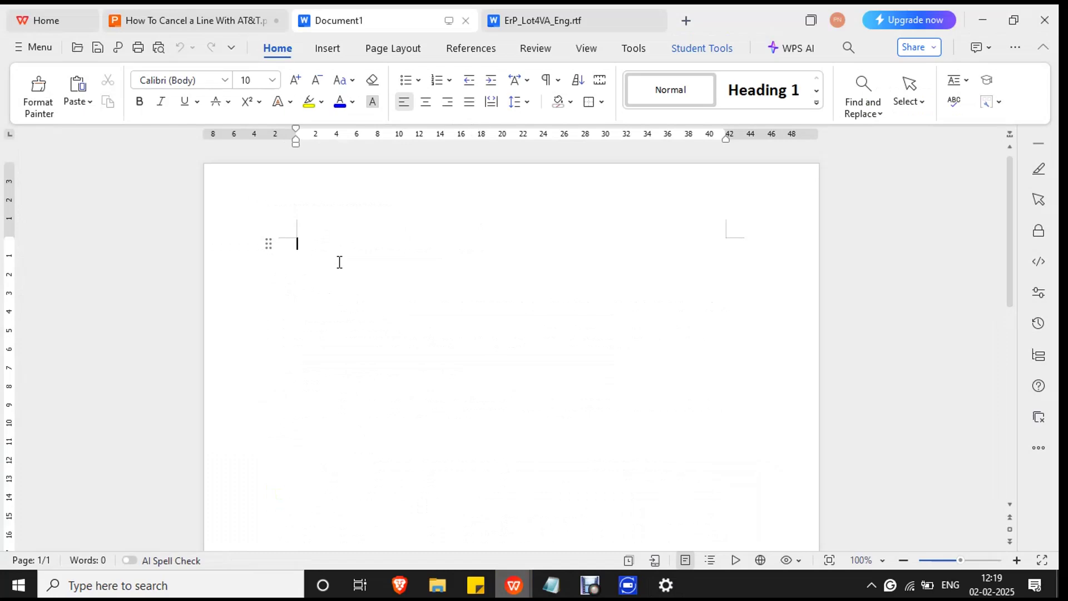
{"action": "key", "text": "ctrl+p"}
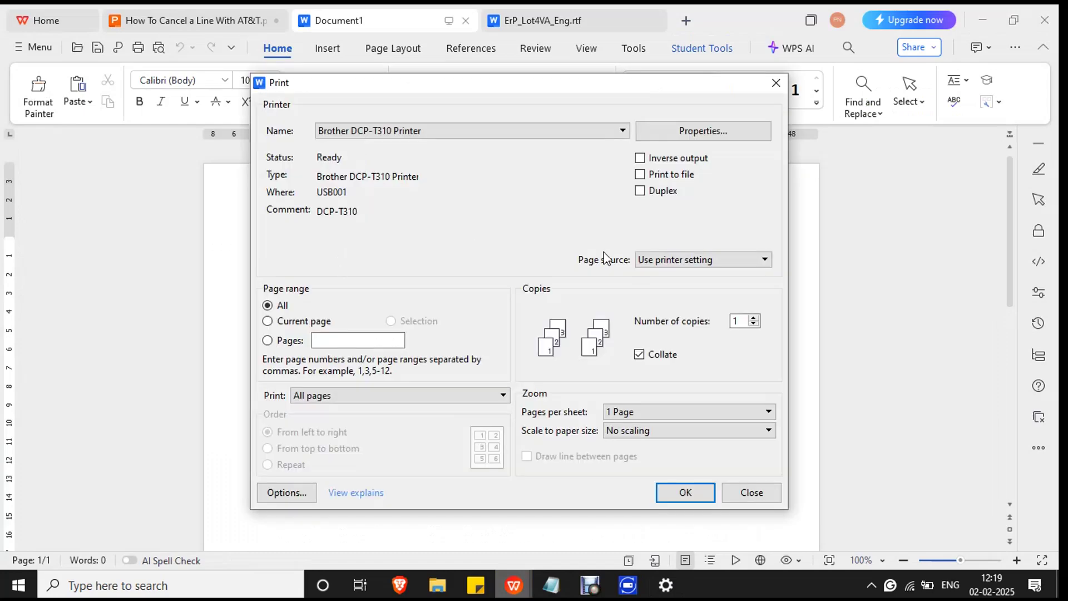
{"action": "left_click", "coordinate": [545, 134]}
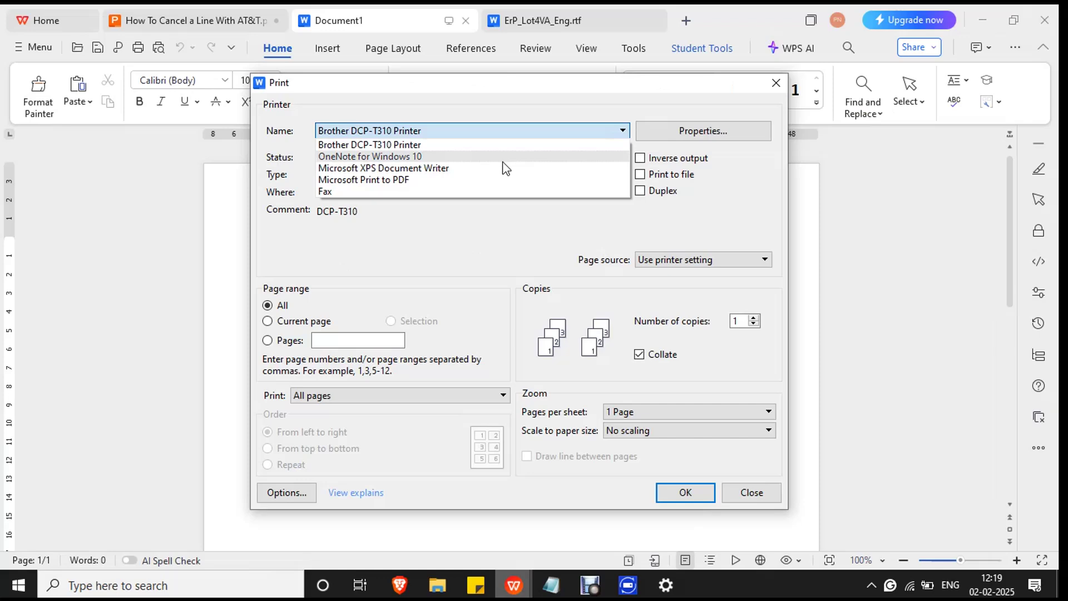
{"action": "left_click", "coordinate": [504, 145]}
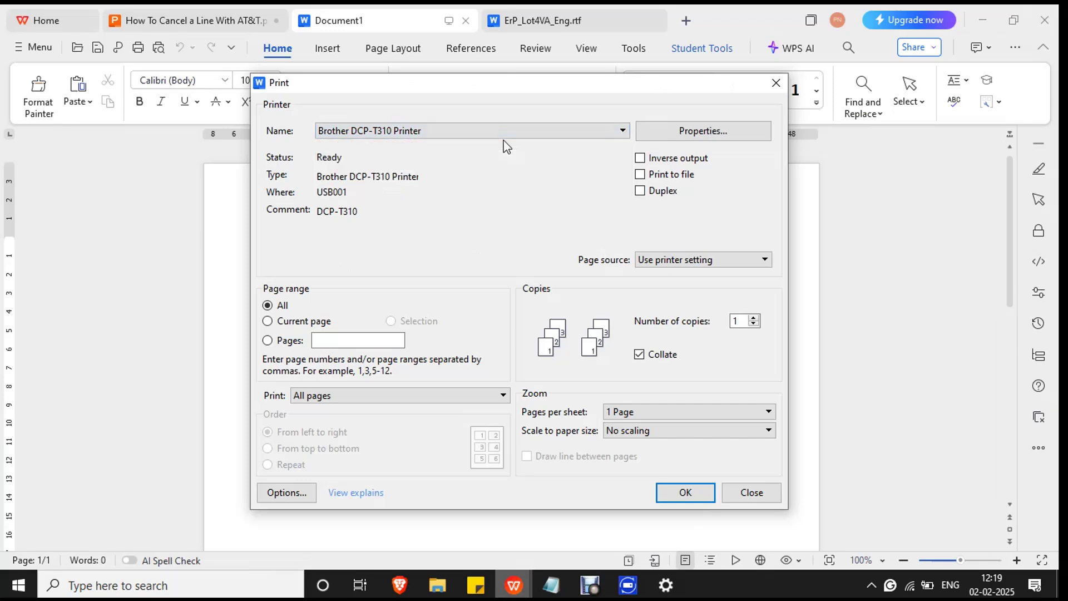
{"action": "left_click", "coordinate": [685, 493]}
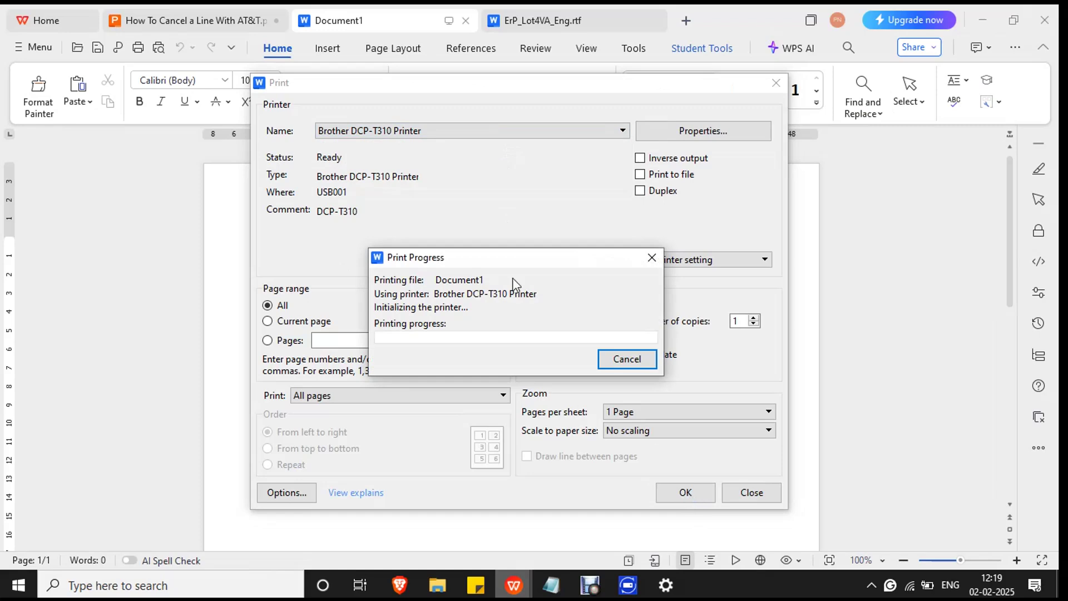